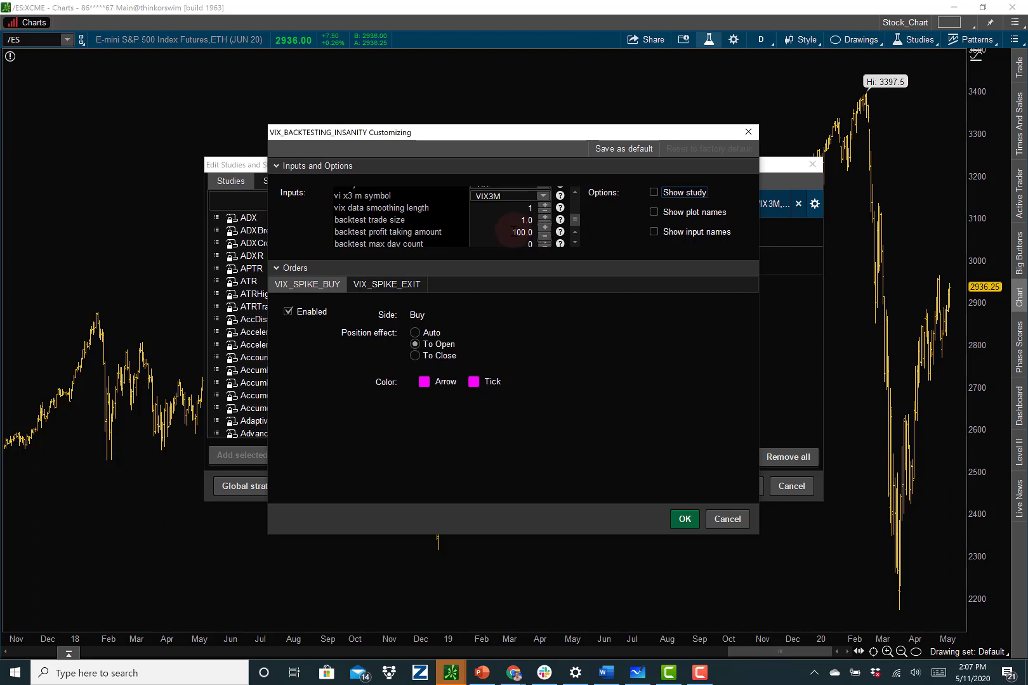
# - Confirm the VIX_BACKTESTING_INSANITY inputs with a backtest max day count of 0 and apply the strategy settings
pyautogui.scroll(-1, 514, 243)
pyautogui.click(514, 243)
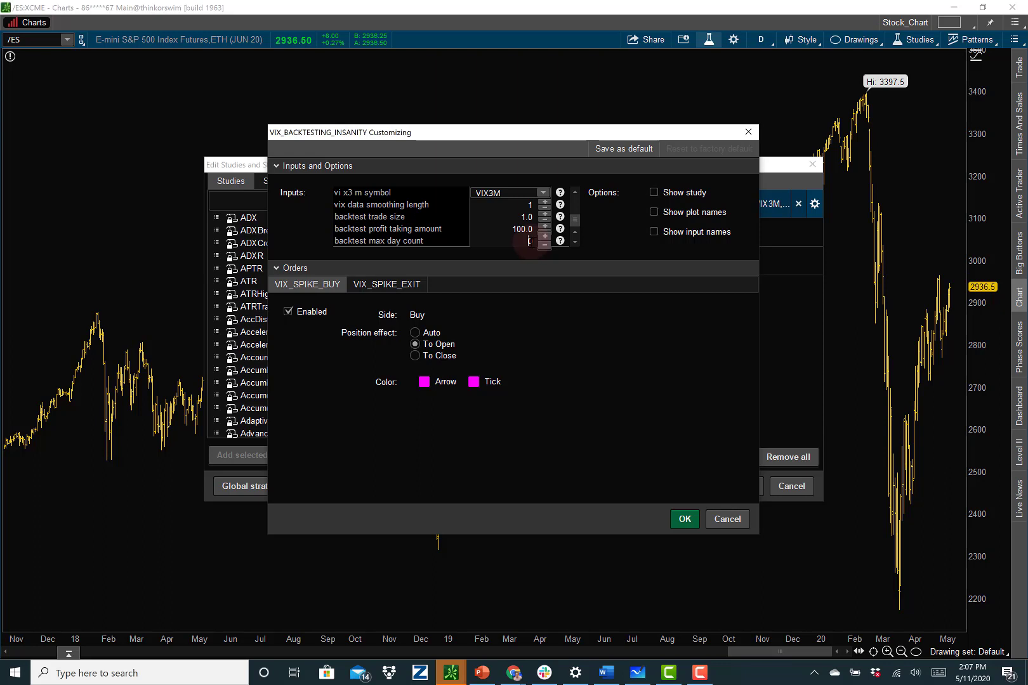
pyautogui.press('Tab')
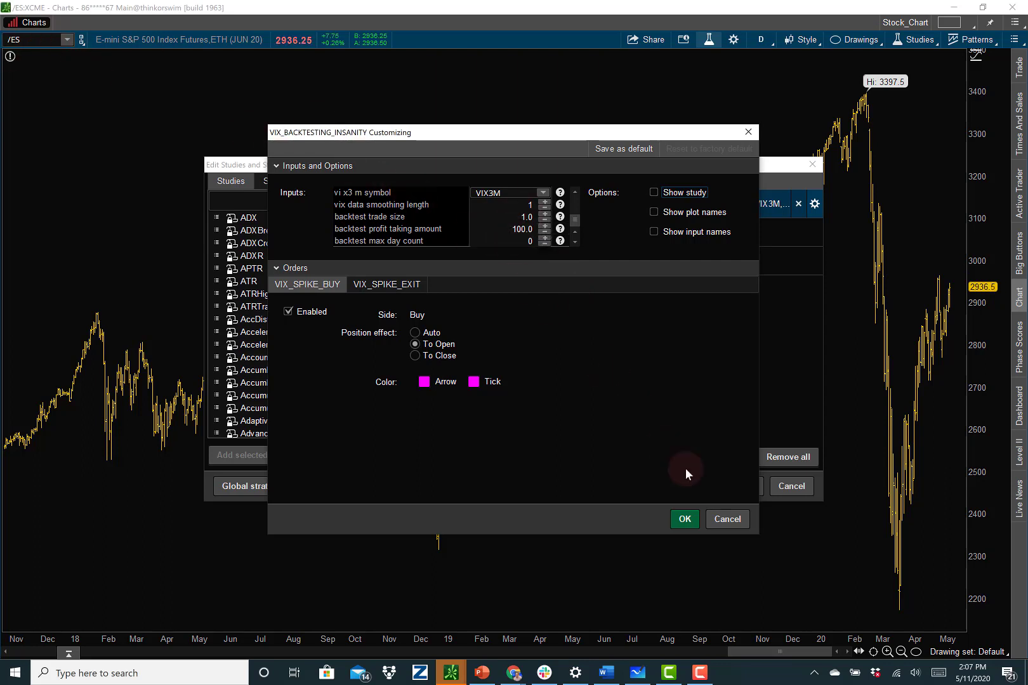
pyautogui.click(690, 520)
pyautogui.click(740, 484)
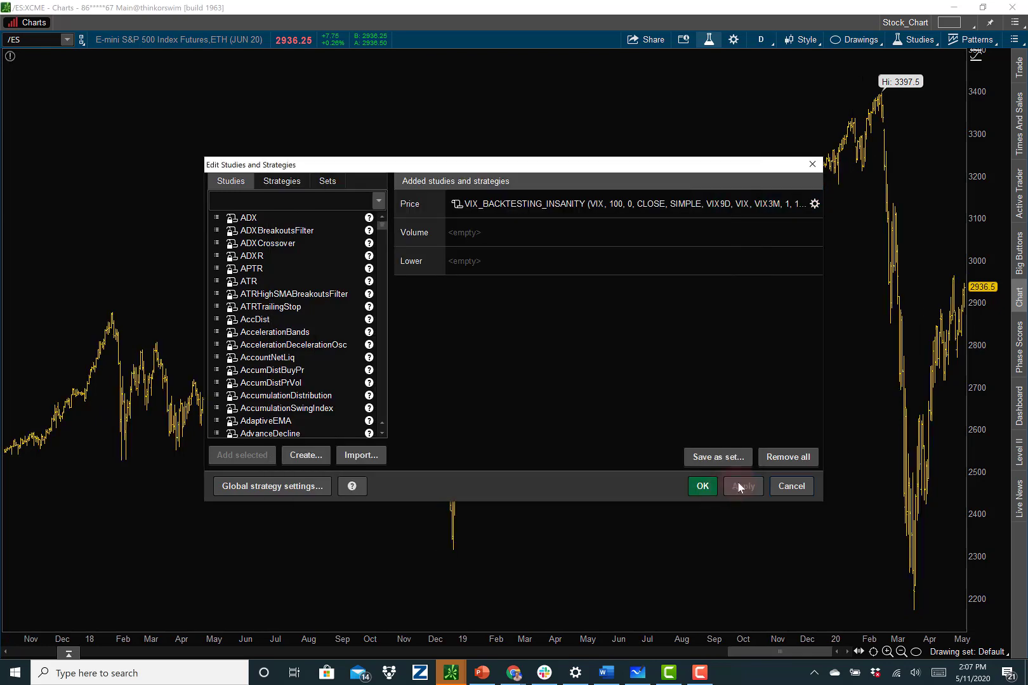
pyautogui.click(702, 486)
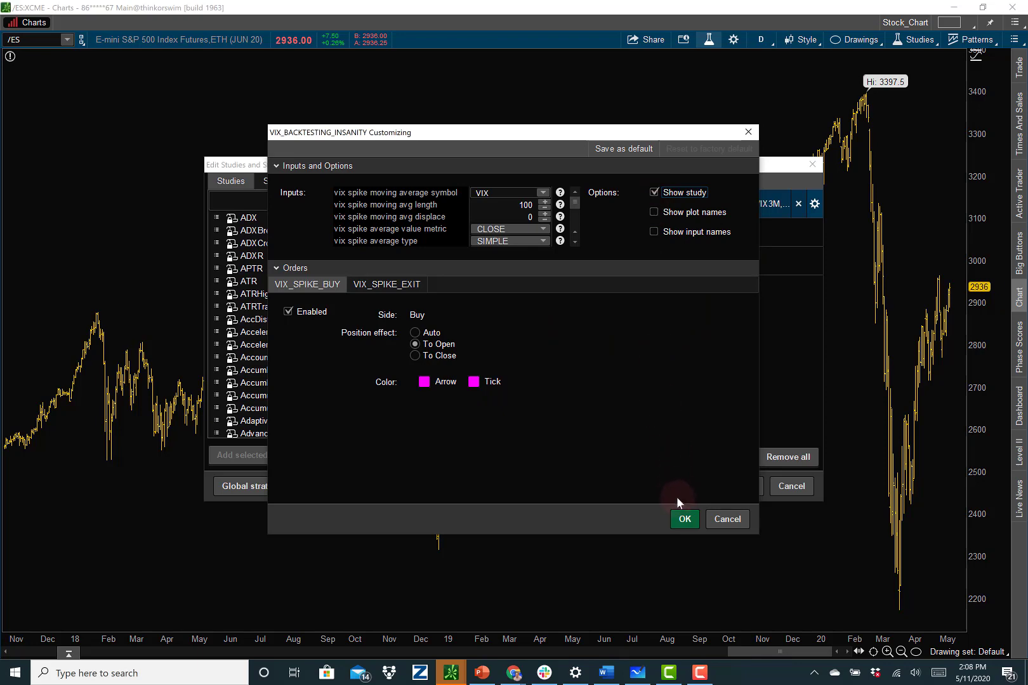
# - Turn on Show study for VIX_BACKTESTING_INSANITY and apply it to the /ES chart
pyautogui.click(683, 519)
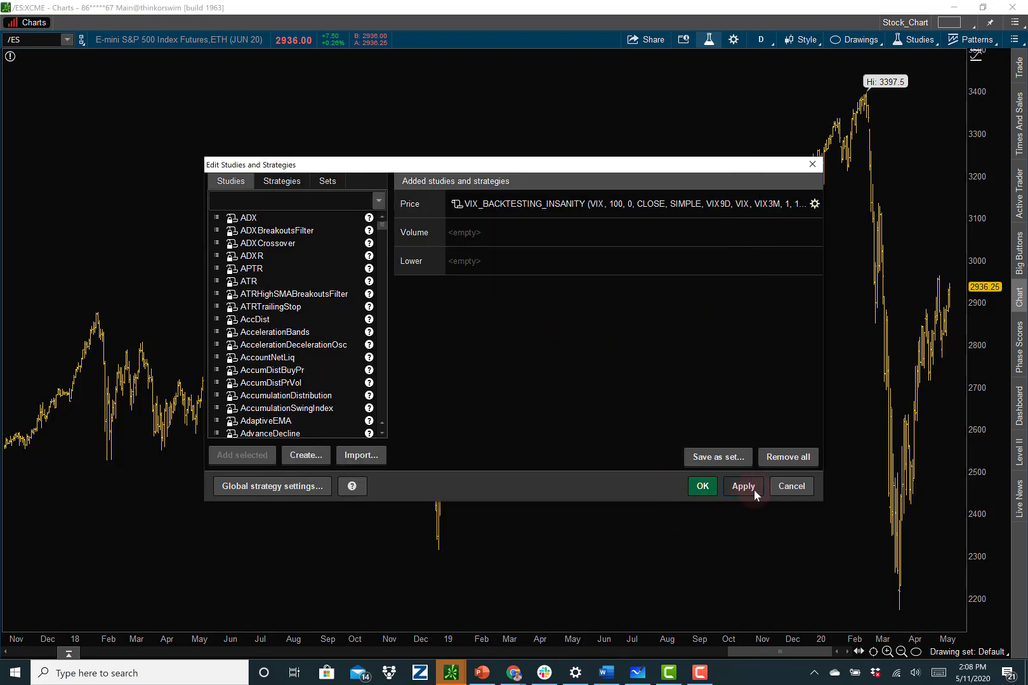
pyautogui.click(754, 489)
pyautogui.click(710, 489)
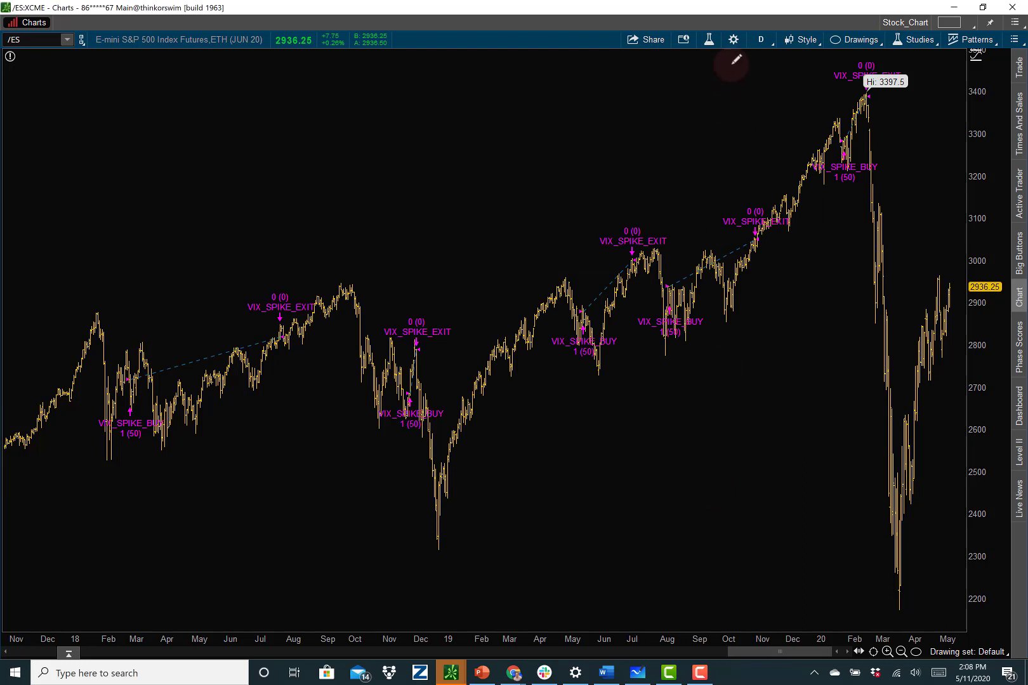
# - Check the chart's daily time interval and aggregation period settings without changing them
pyautogui.click(764, 41)
pyautogui.click(766, 64)
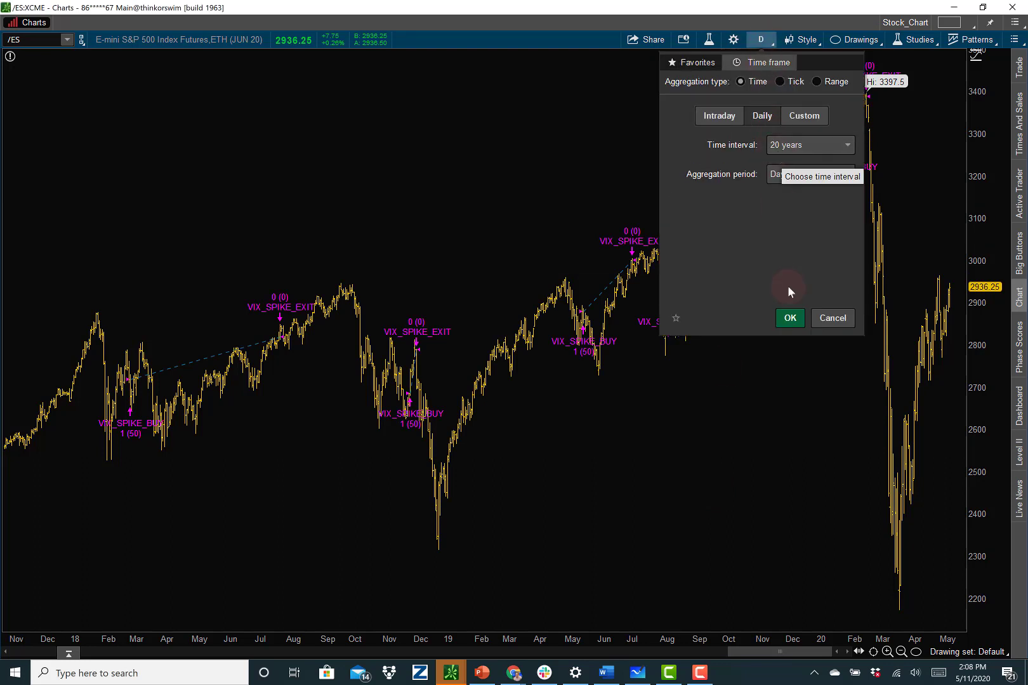
pyautogui.click(818, 320)
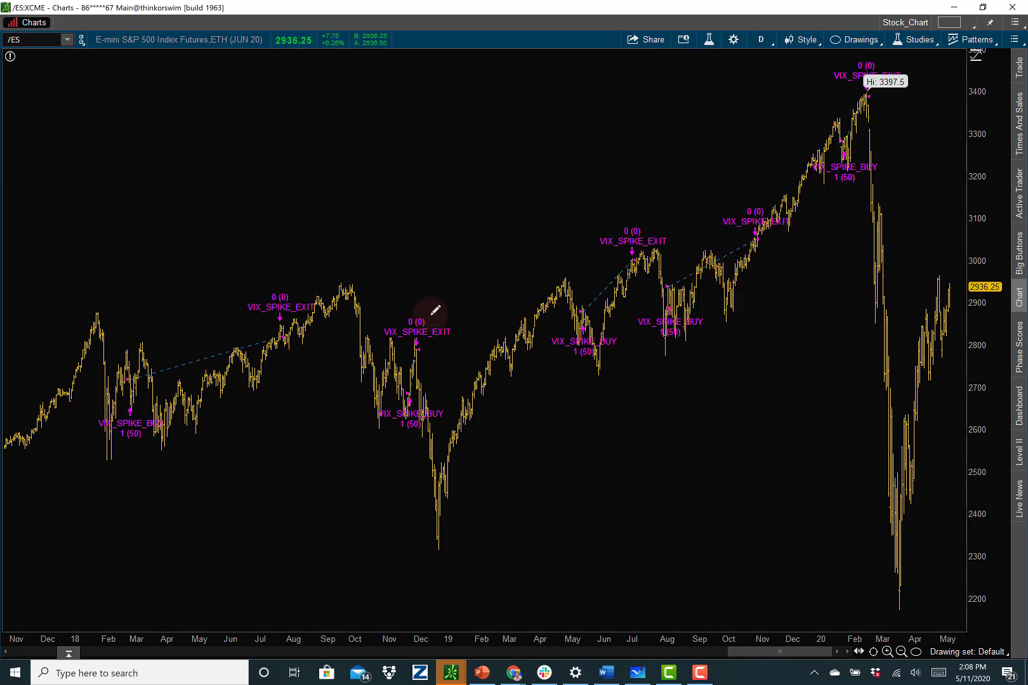
# - Show the strategy report for the /ES backtest, enlarge it to fit all trades, and examine the Trade P/L column
pyautogui.rightClick(612, 239)
pyautogui.click(653, 312)
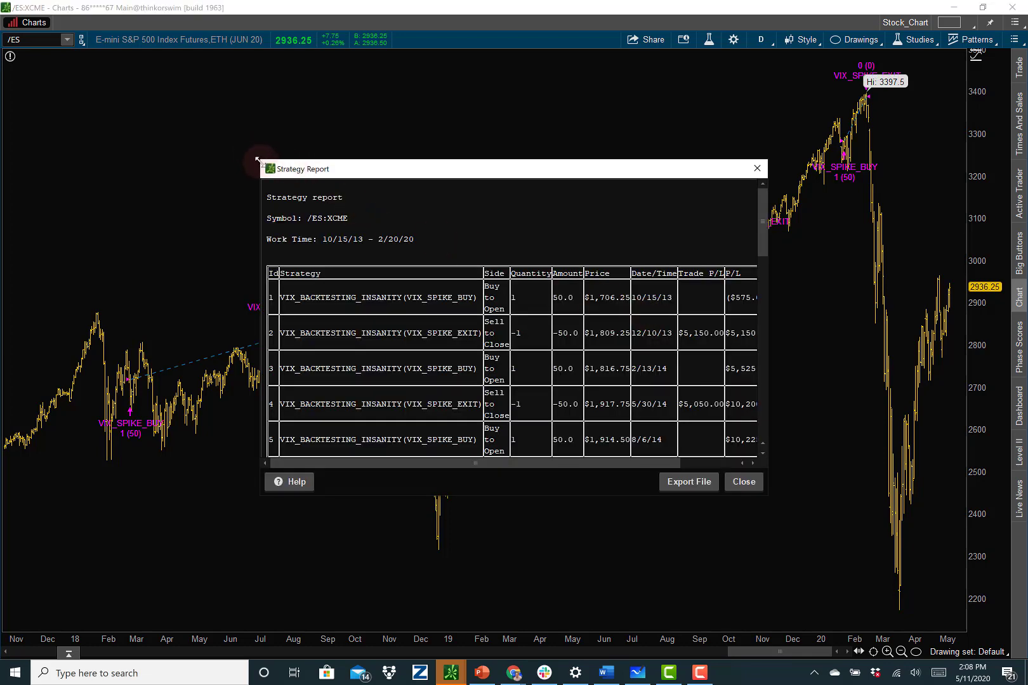
pyautogui.moveTo(253, 160); pyautogui.dragTo(12, 6)
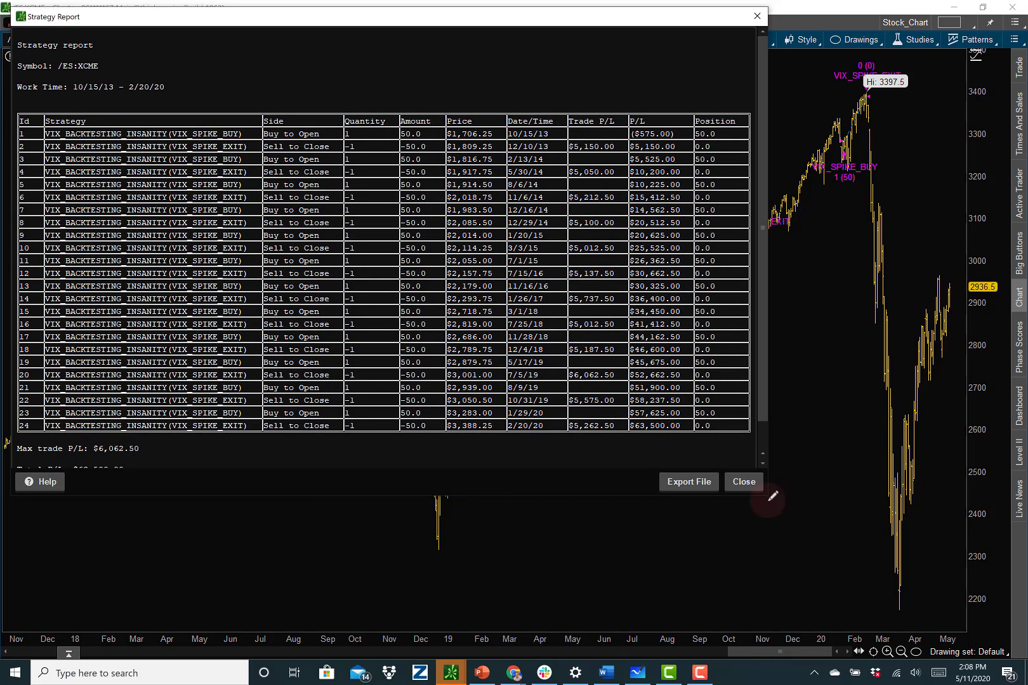
pyautogui.moveTo(765, 496); pyautogui.dragTo(981, 653)
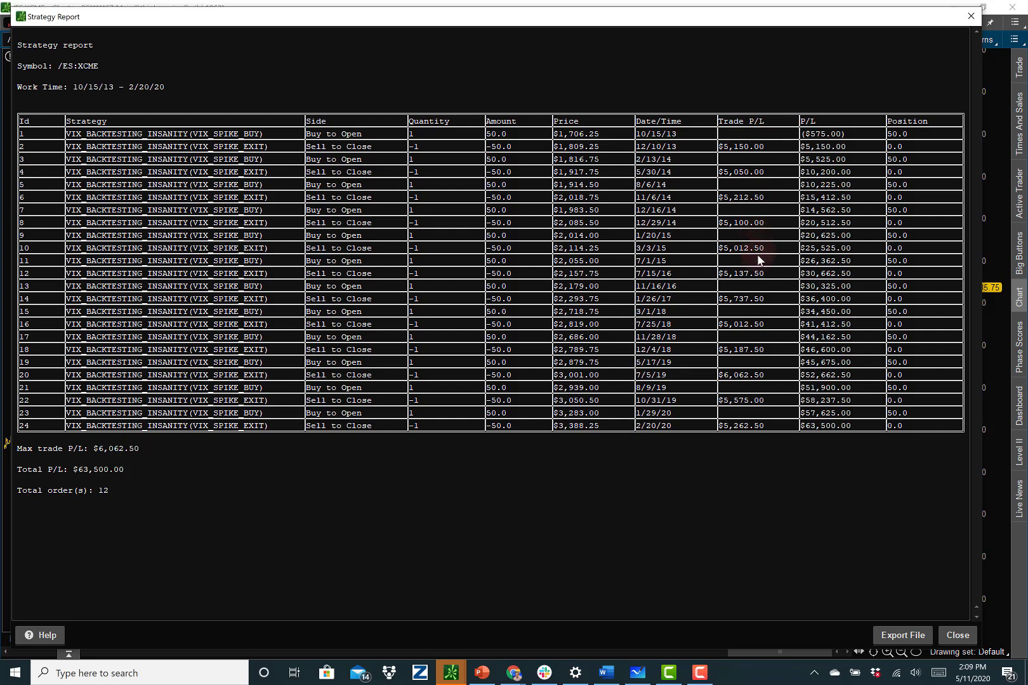
pyautogui.moveTo(755, 274); pyautogui.dragTo(759, 286)
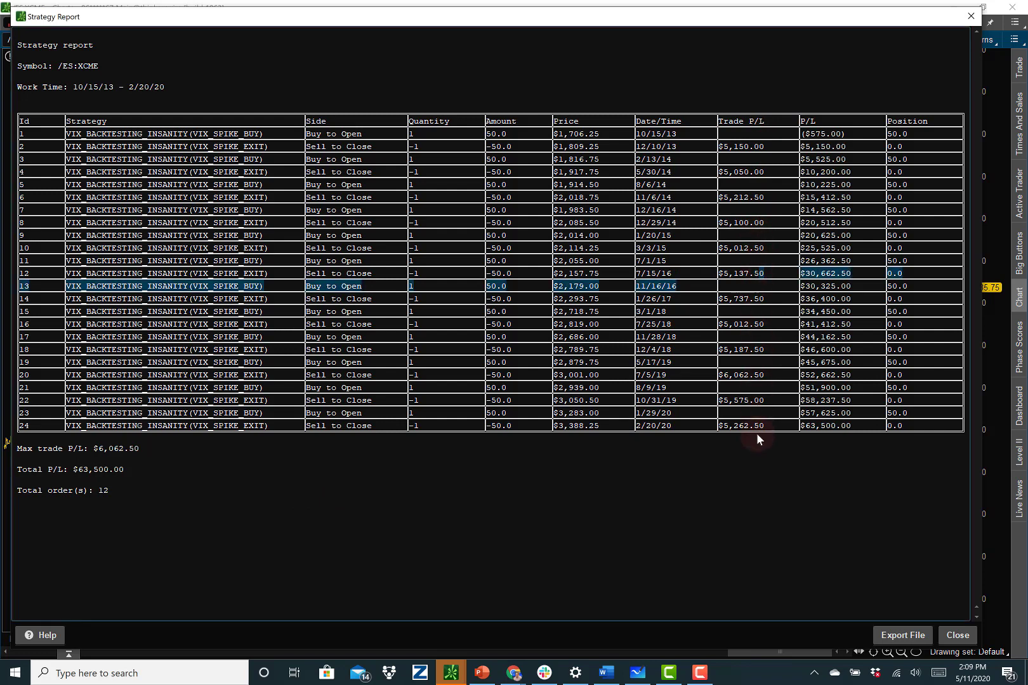
pyautogui.click(972, 18)
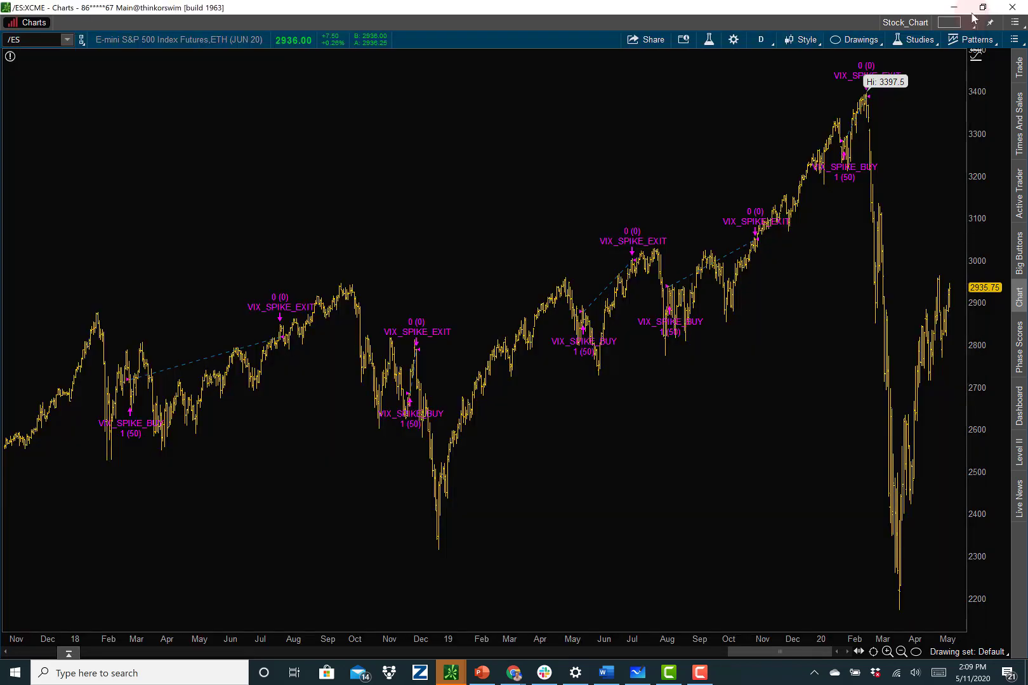
# - Set the backtest max day count of VIX_BACKTESTING_INSANITY to 21 and apply it to the chart
pyautogui.click(709, 42)
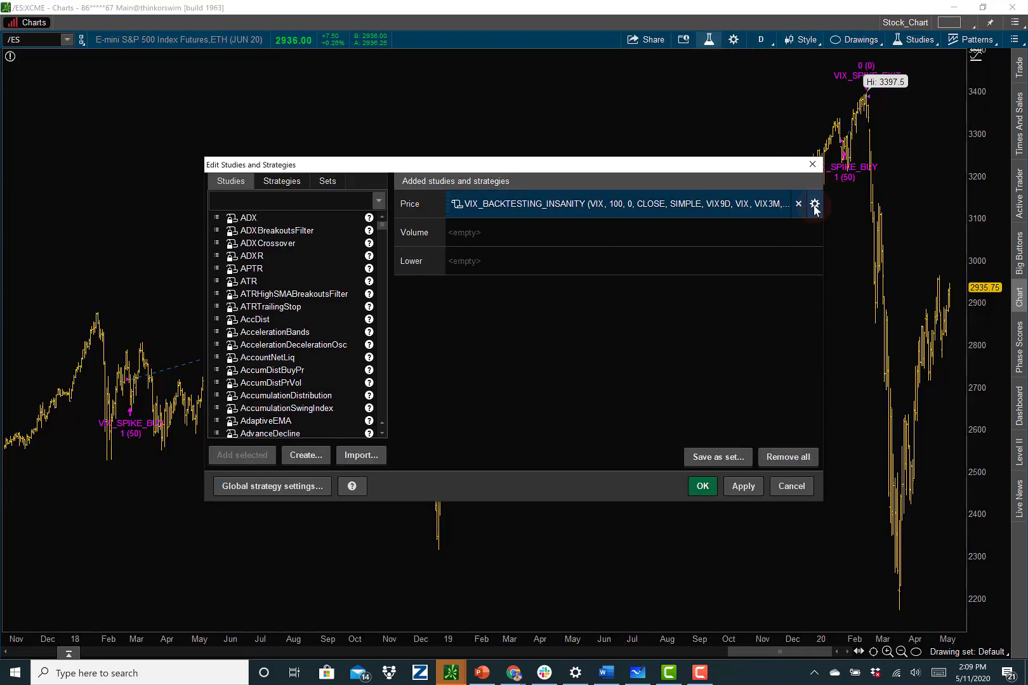
pyautogui.click(815, 204)
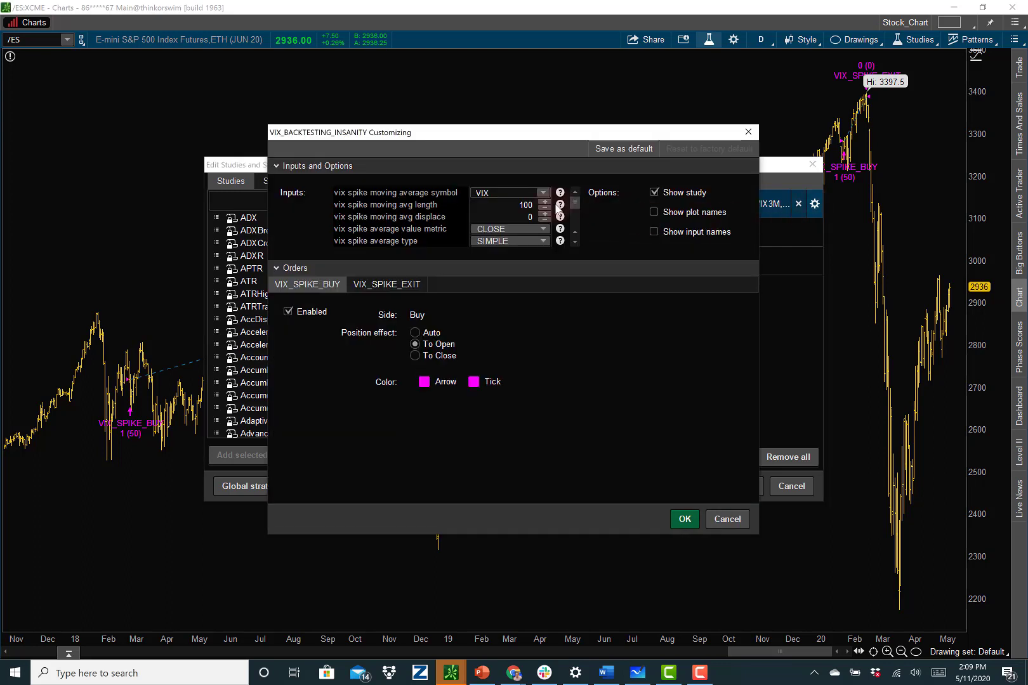
pyautogui.moveTo(575, 200); pyautogui.dragTo(572, 223)
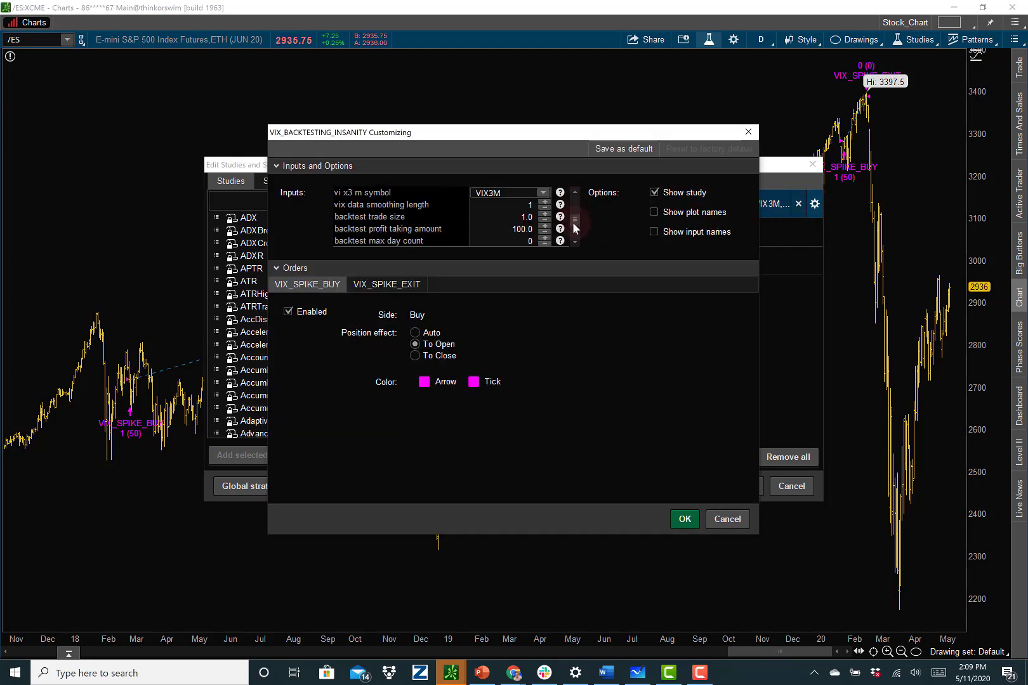
pyautogui.click(531, 243)
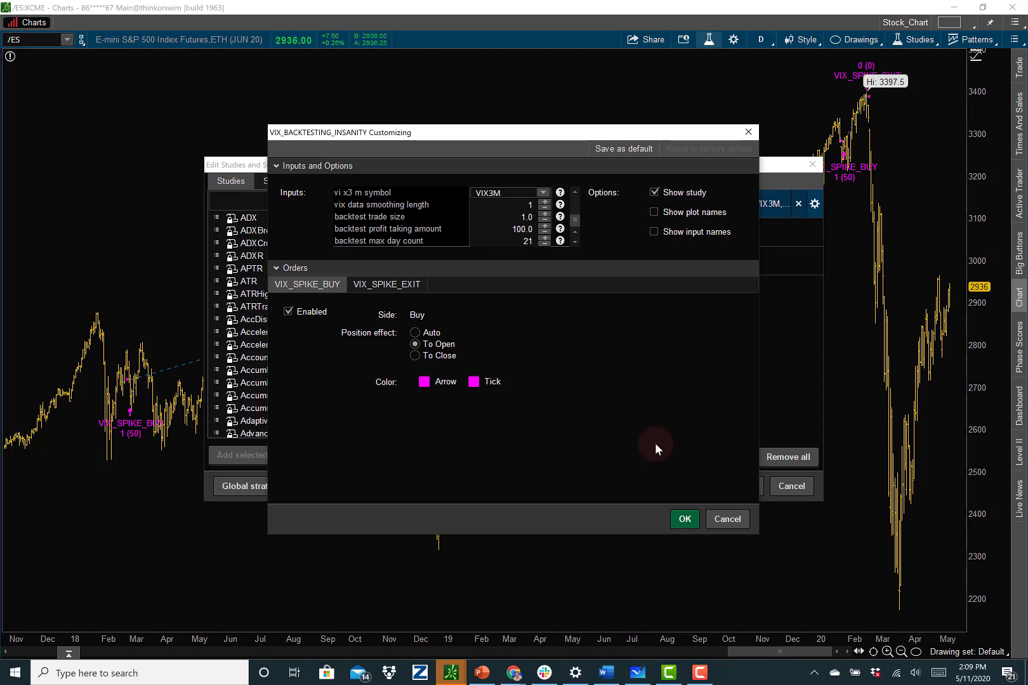
pyautogui.click(680, 518)
pyautogui.click(737, 486)
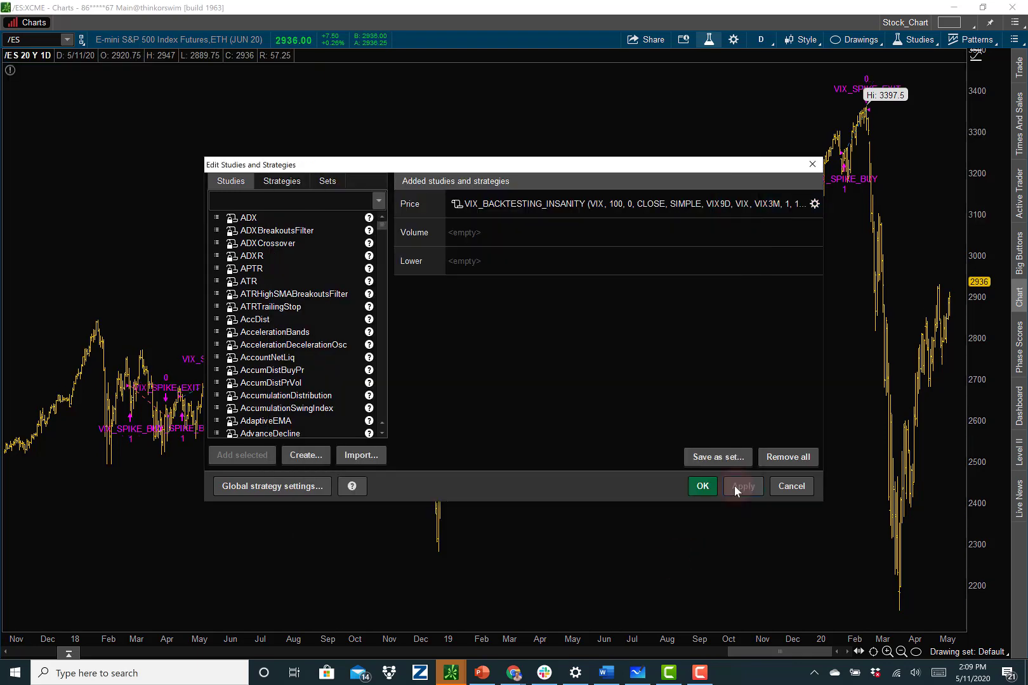
pyautogui.click(705, 486)
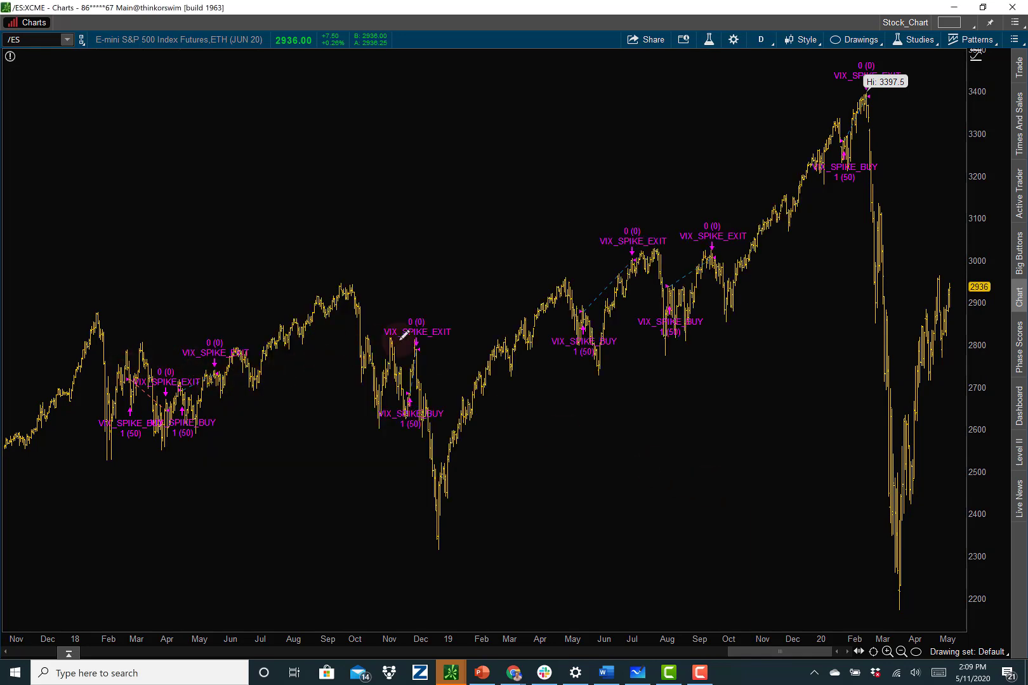
# - Show the strategy report for the 21-day backtest, enlarge it to nearly full screen, and examine its trades and totals
pyautogui.rightClick(450, 333)
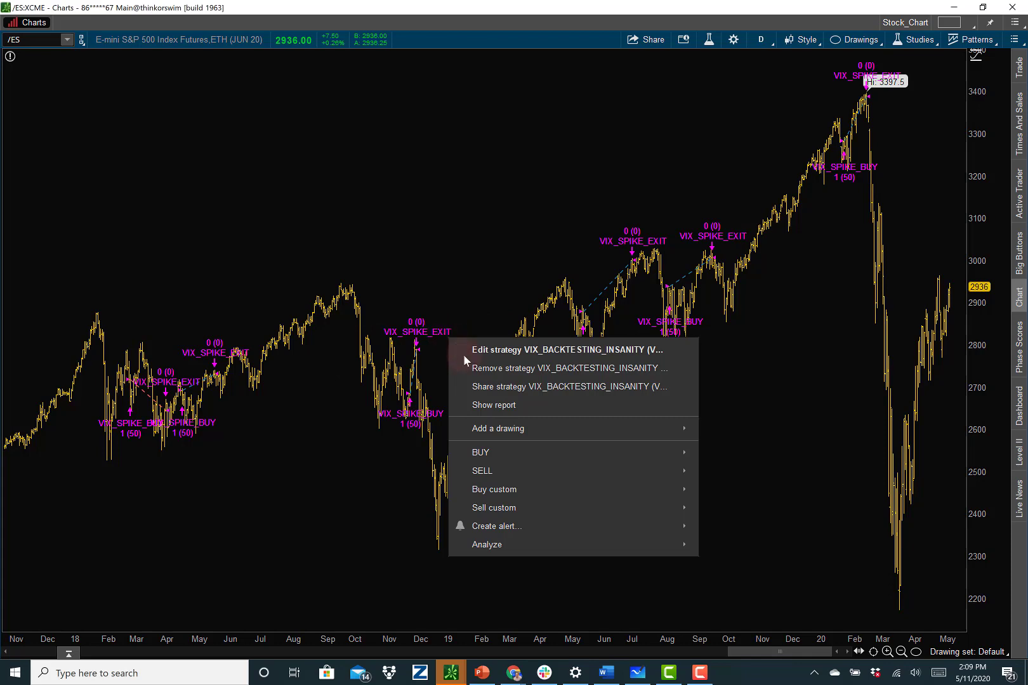
pyautogui.click(493, 408)
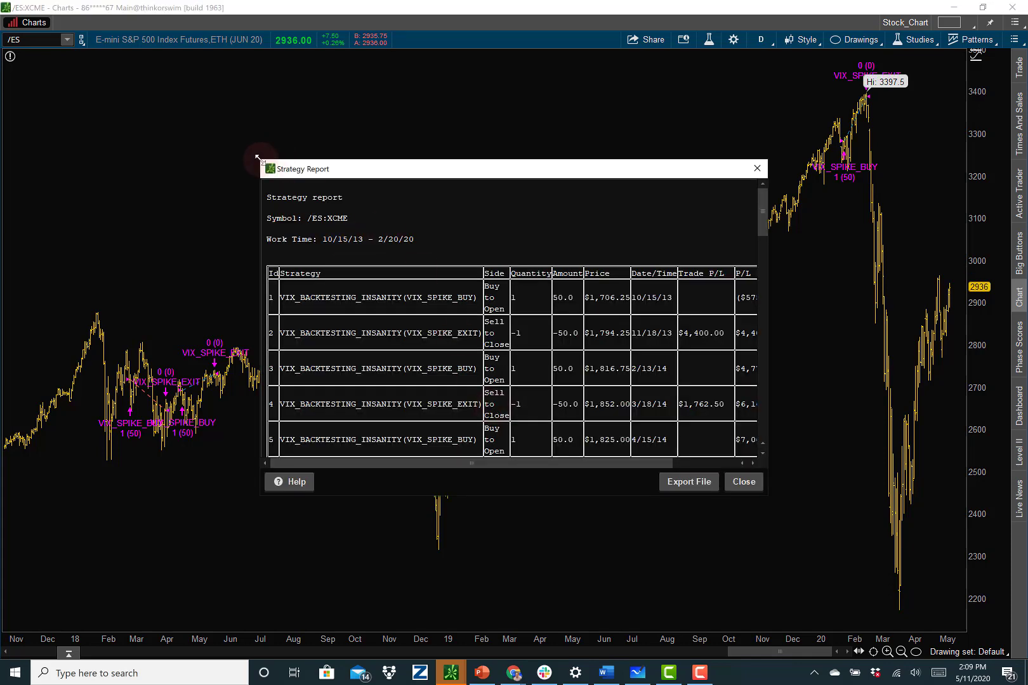
pyautogui.moveTo(261, 161); pyautogui.dragTo(12, 1)
pyautogui.moveTo(769, 495); pyautogui.dragTo(1025, 658)
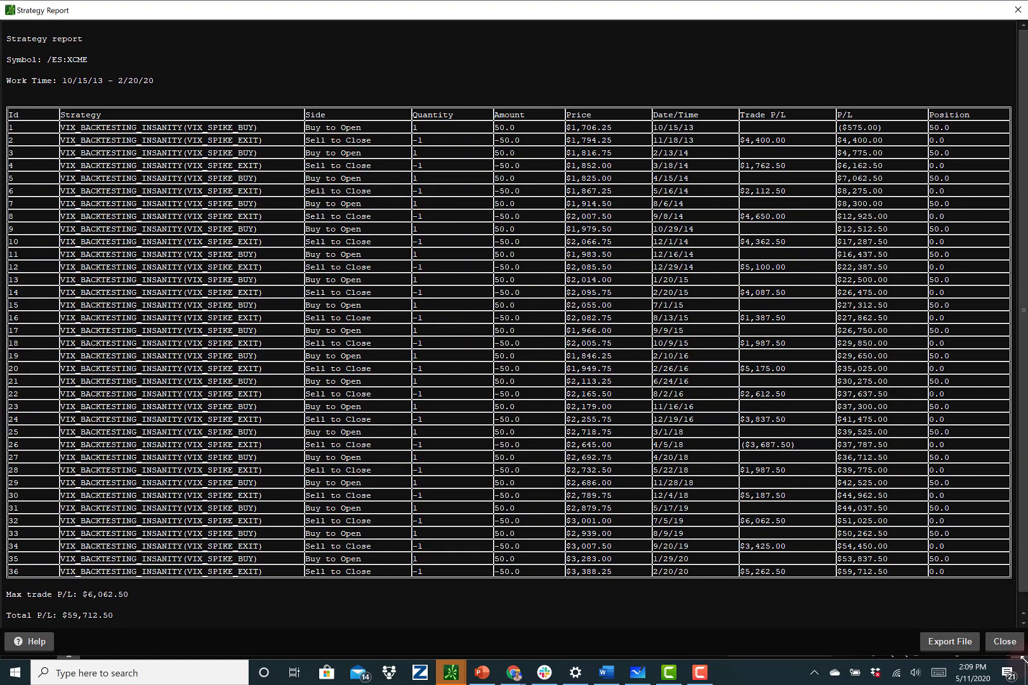
pyautogui.scroll(-1, 302, 607)
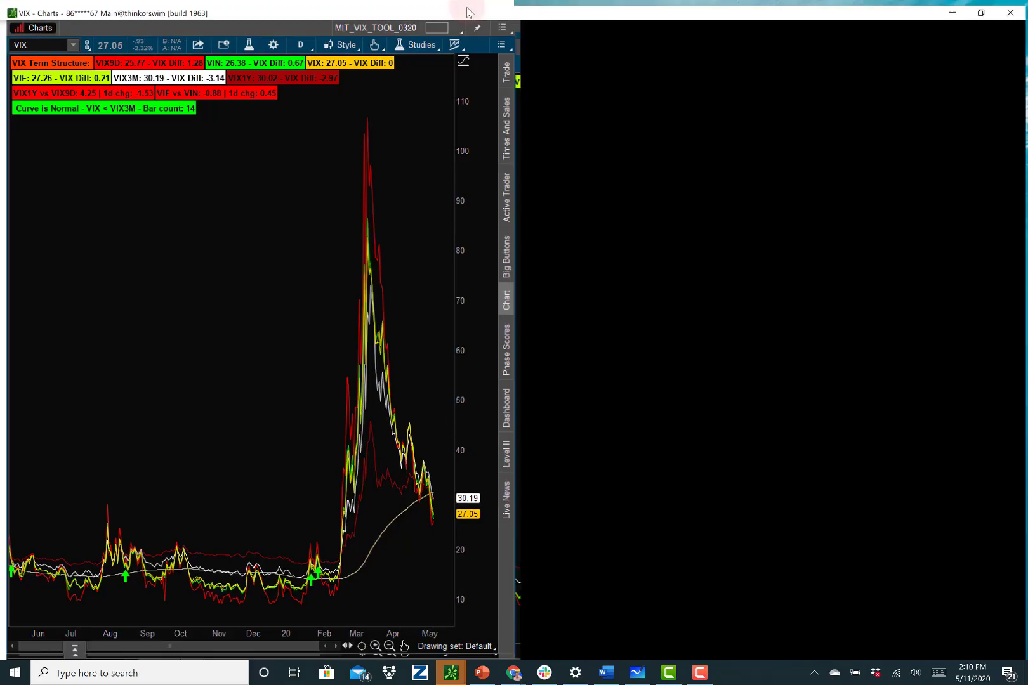
# - Maximize the VIX chart window containing the volatility term structure
pyautogui.doubleClick(467, 11)
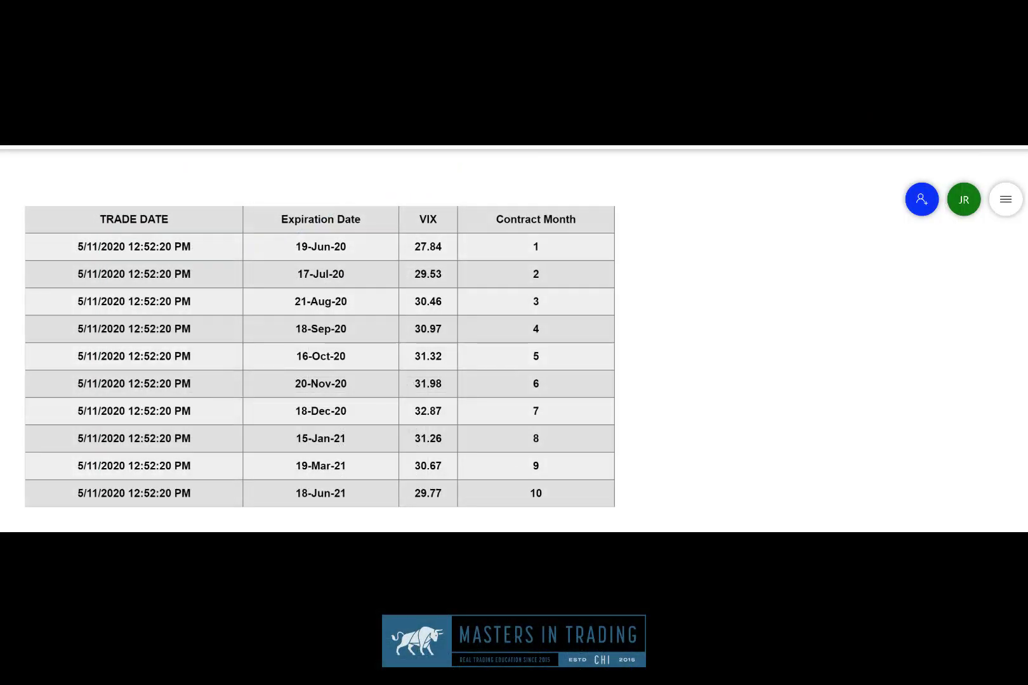
# - Circle the whole VIX expiration table and its Contract Month heading in orange on the whiteboard
pyautogui.moveTo(255, 521)
pyautogui.mouseDown()
pyautogui.moveTo(233, 522)
pyautogui.moveTo(14, 445)
pyautogui.moveTo(43, 167)
pyautogui.moveTo(348, 152)
pyautogui.moveTo(638, 196)
pyautogui.moveTo(668, 337)
pyautogui.moveTo(590, 517)
pyautogui.moveTo(242, 518)
pyautogui.mouseUp()
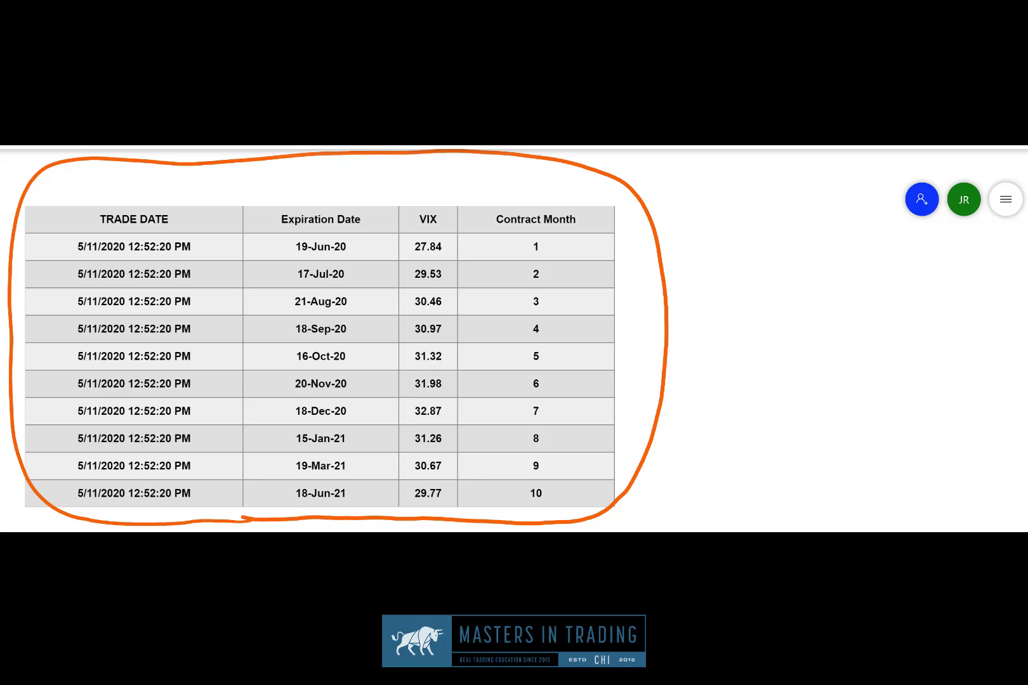
pyautogui.moveTo(509, 234)
pyautogui.mouseDown()
pyautogui.moveTo(480, 217)
pyautogui.moveTo(499, 233)
pyautogui.mouseUp()
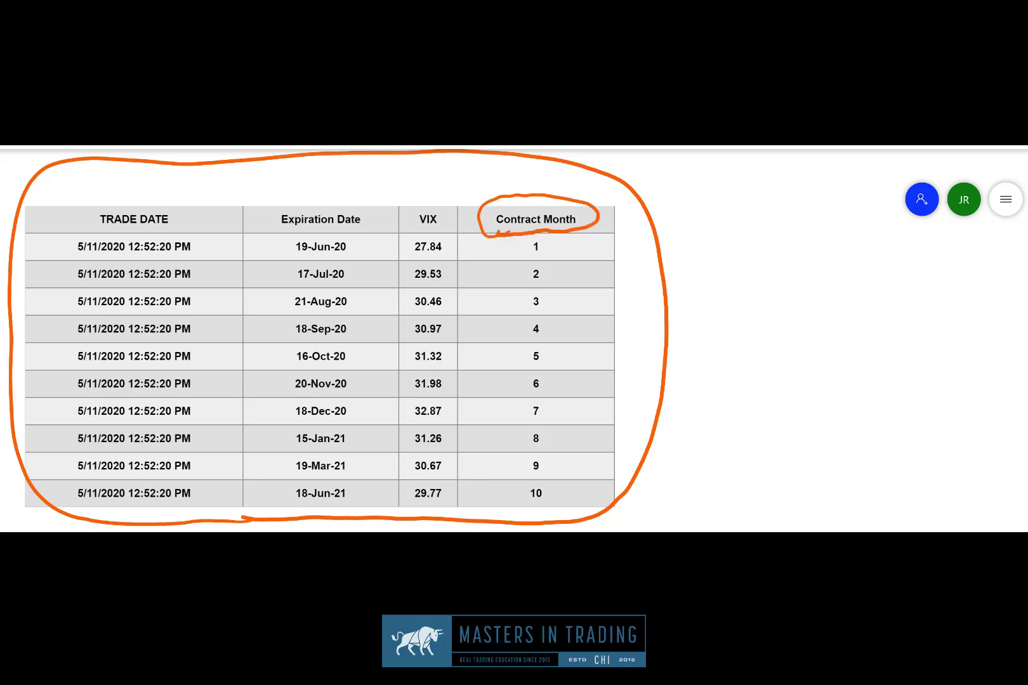